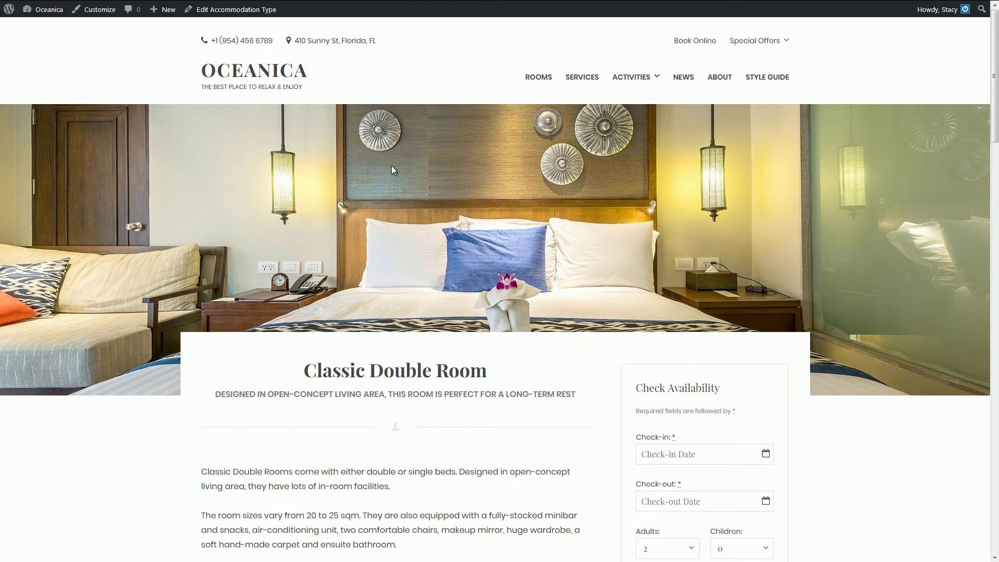
scroll(392, 166, "down", 2)
scroll(391, 166, "down", 3)
scroll(392, 167, "down", 3)
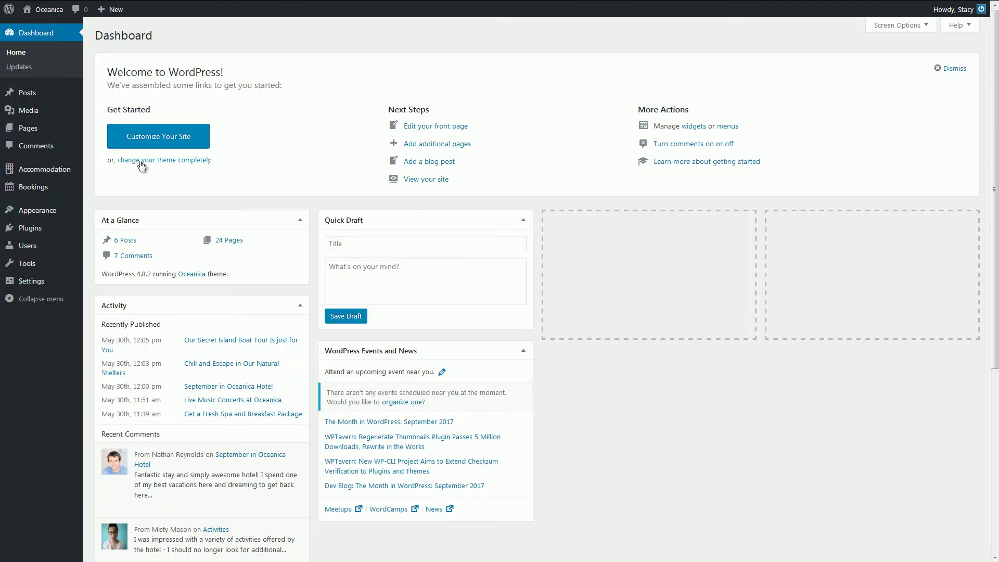
mouse_move(44, 169)
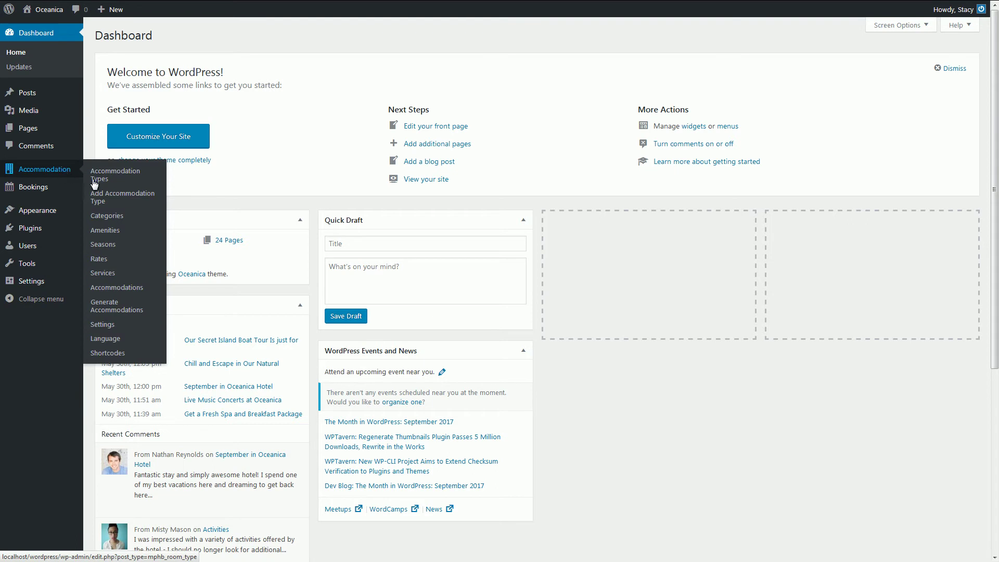
Create a new accommodation type titled 'Classic Double Room' and begin its description of beds, size, facilities and views
left_click(97, 197)
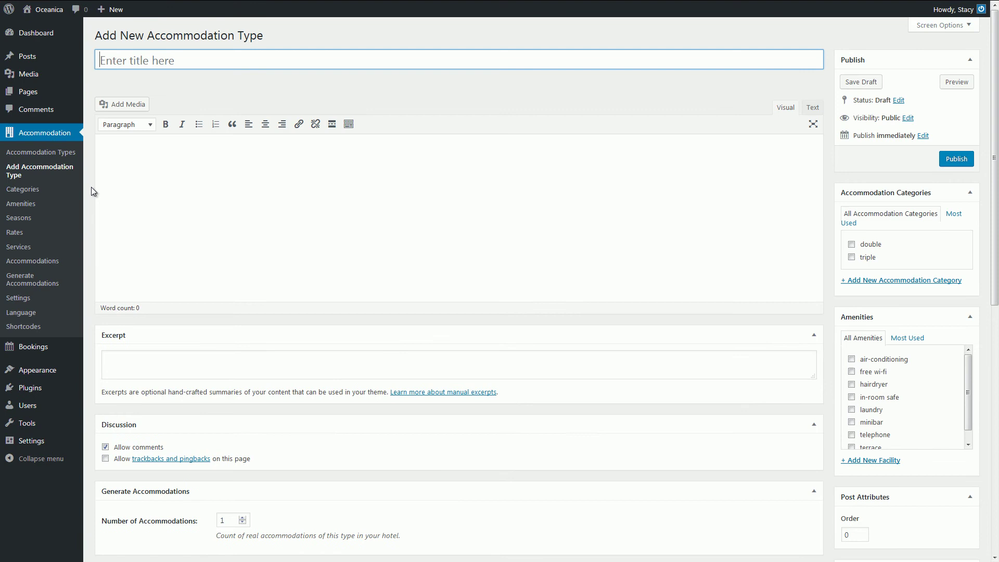
type("Classic Double Room")
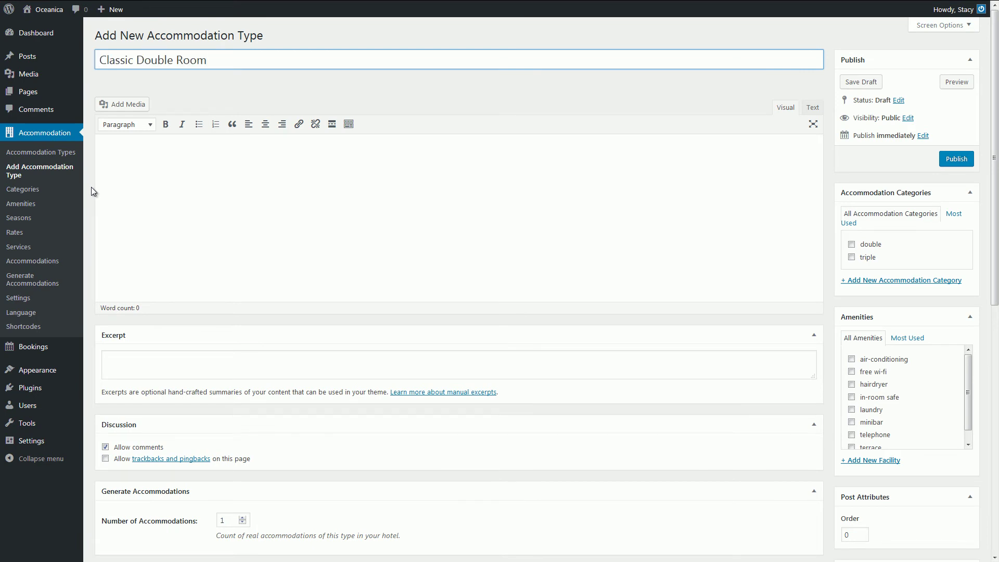
left_click(91, 187)
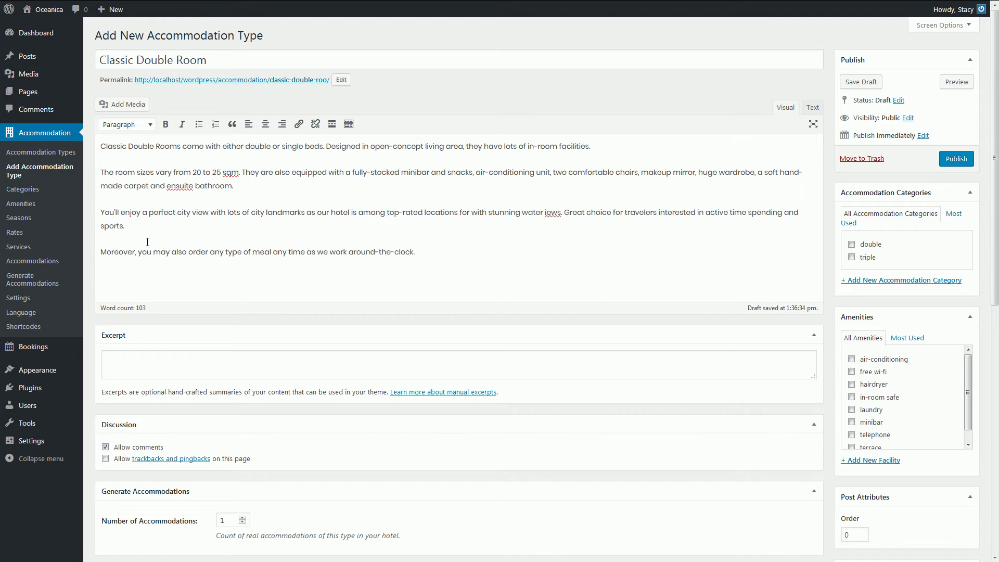
Add the excerpt stating the room is perfect for a long-term rest
left_click(153, 362)
type("Designed in open-concept living area, this room is perfect for a long-term rest")
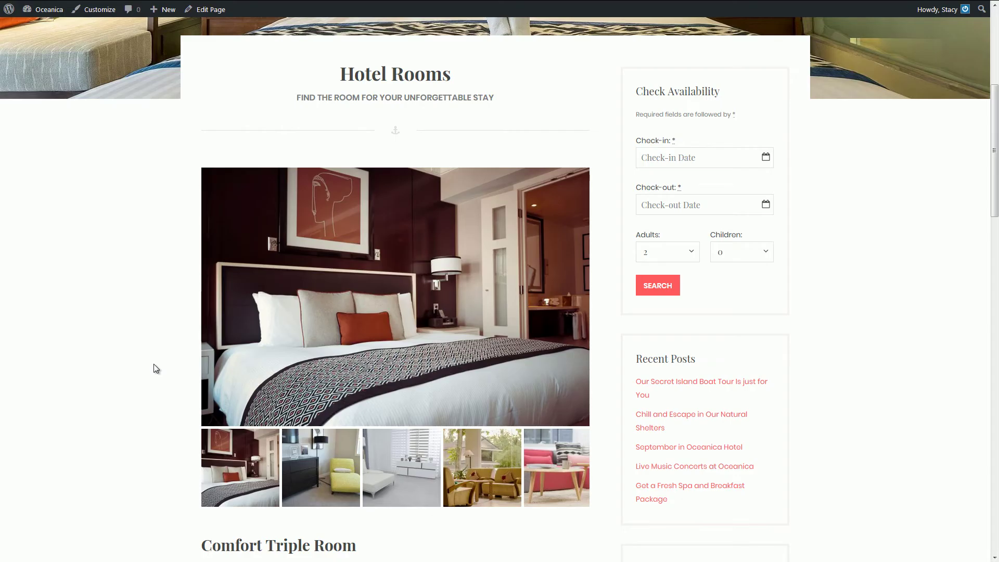
scroll(154, 368, "down", 3)
scroll(154, 368, "down", 2)
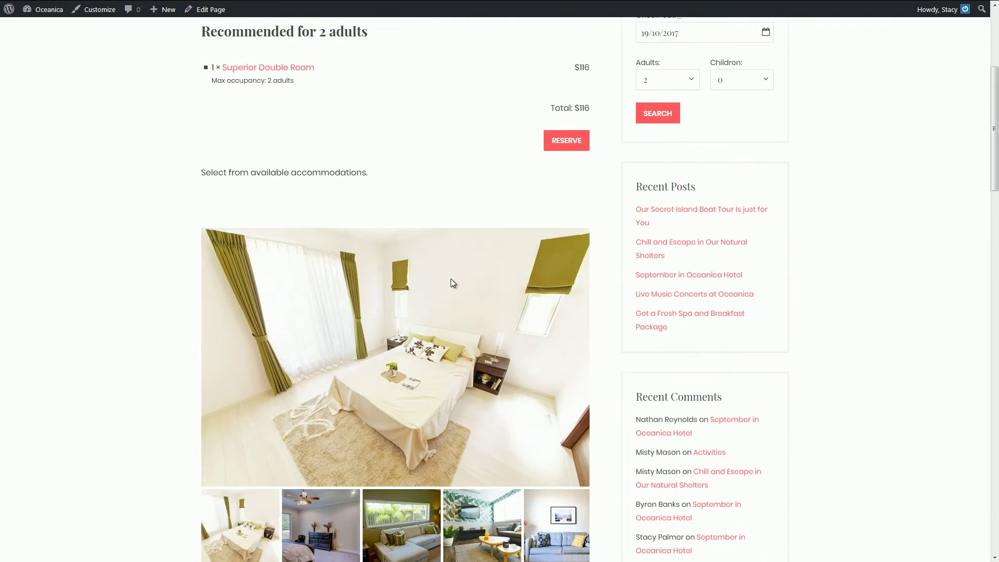
scroll(449, 279, "down", 2)
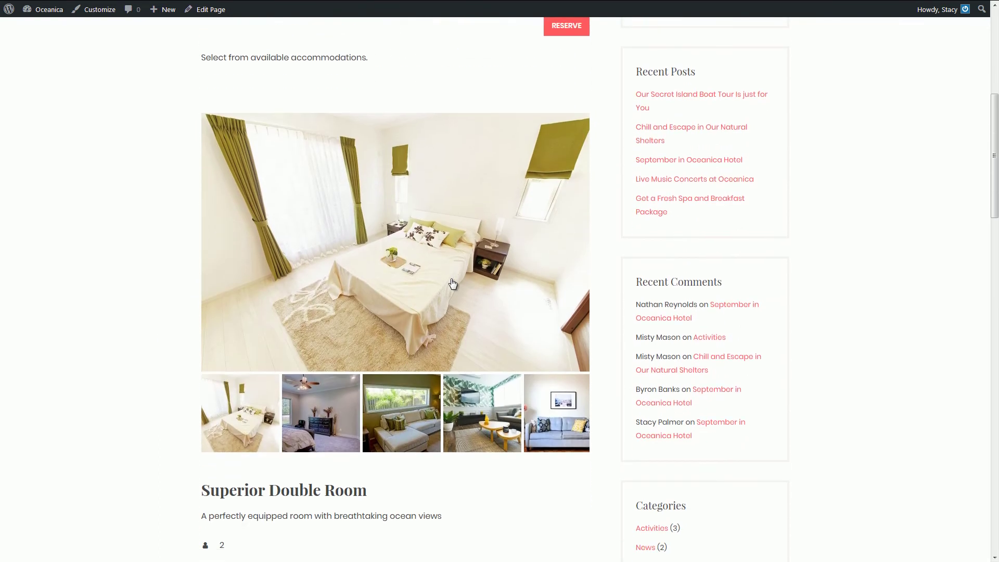
scroll(450, 279, "down", 3)
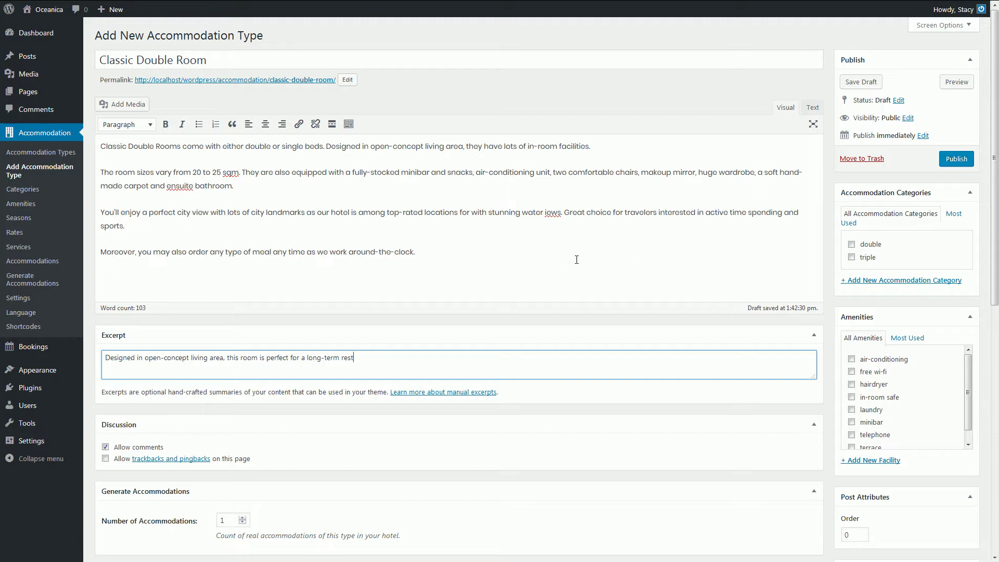
scroll(577, 260, "down", 2)
scroll(576, 258, "down", 2)
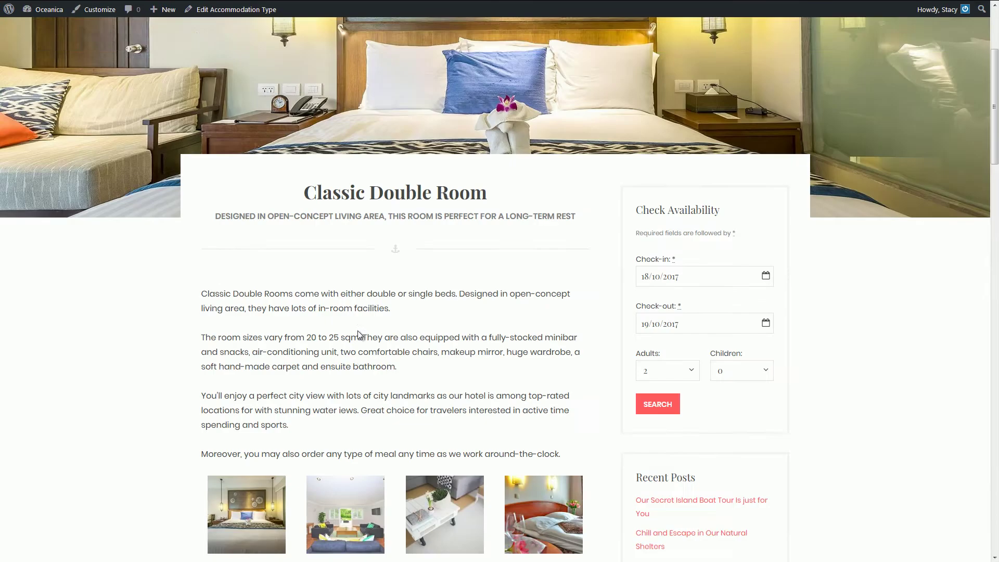
scroll(358, 335, "down", 3)
scroll(358, 335, "down", 4)
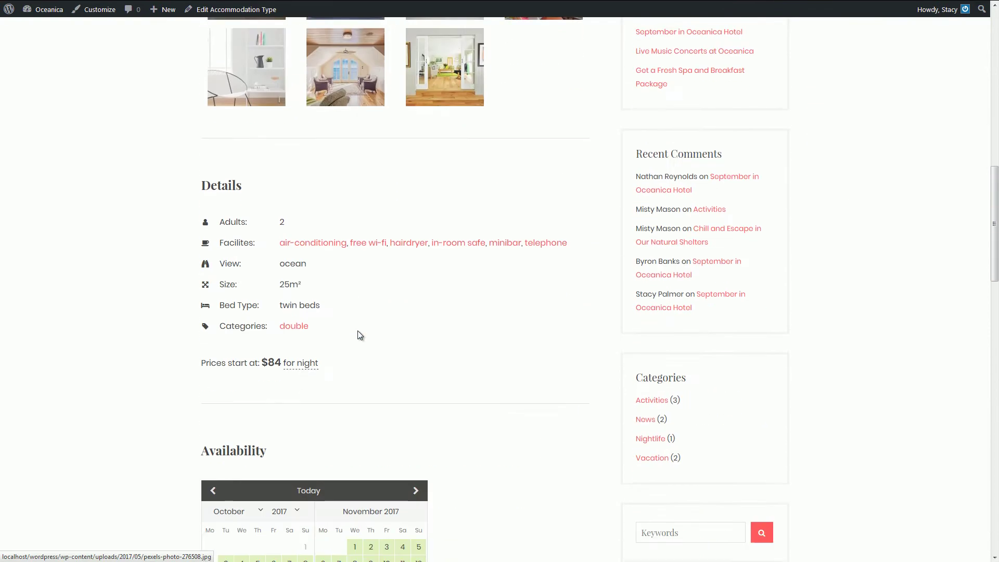
scroll(357, 334, "down", 1)
scroll(359, 335, "down", 2)
scroll(358, 335, "down", 4)
scroll(358, 335, "down", 2)
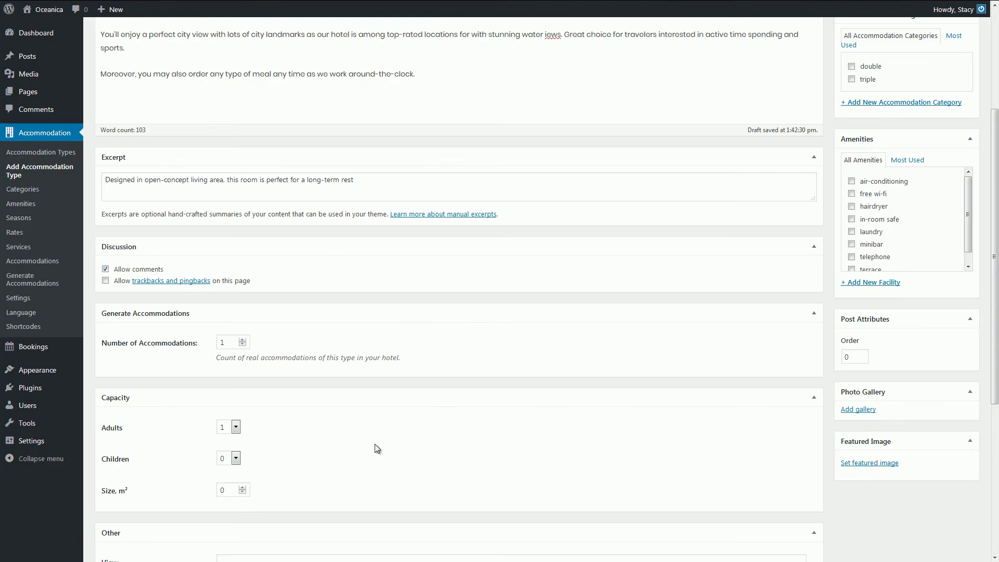
scroll(375, 448, "down", 2)
scroll(372, 442, "down", 1)
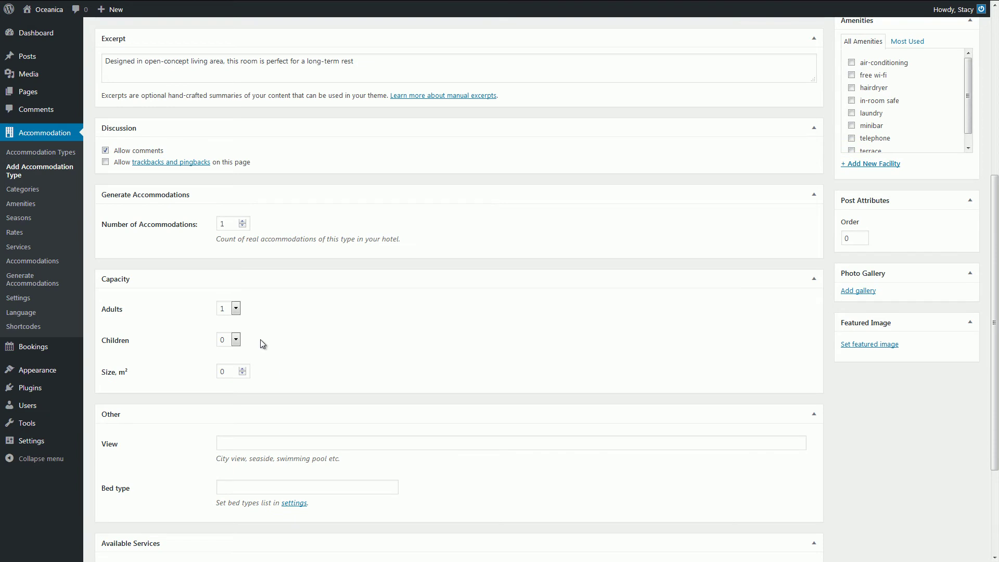
Set capacity to 2 adults and room size to 25 m²
left_click(236, 309)
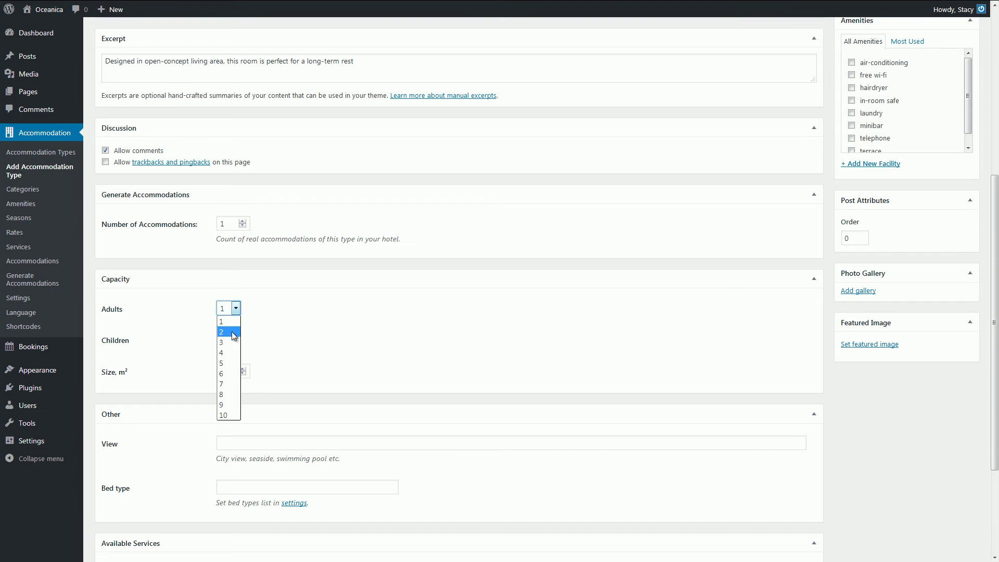
left_click(233, 335)
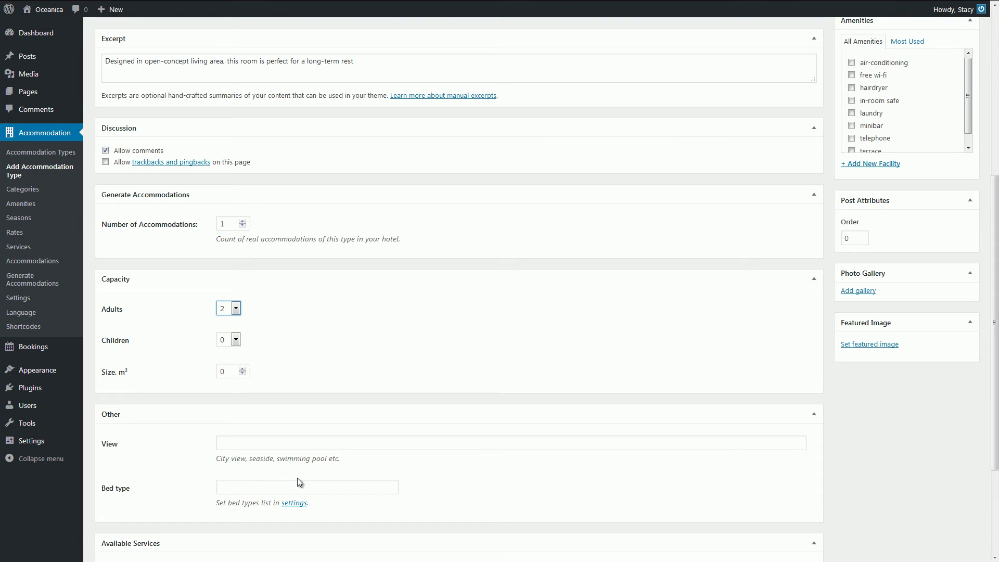
scroll(294, 475, "up", 1)
left_click(229, 414)
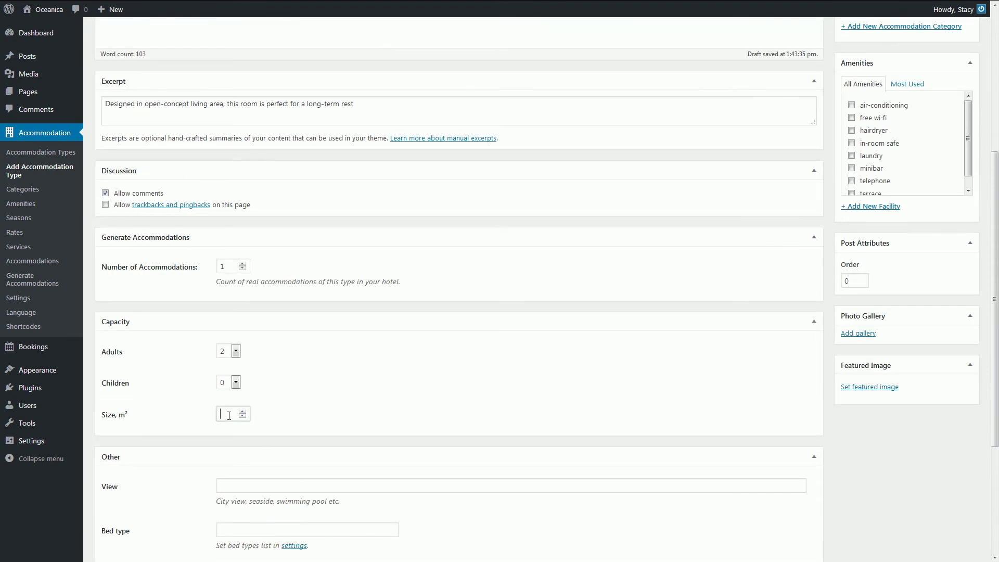
type("25")
left_click(125, 423)
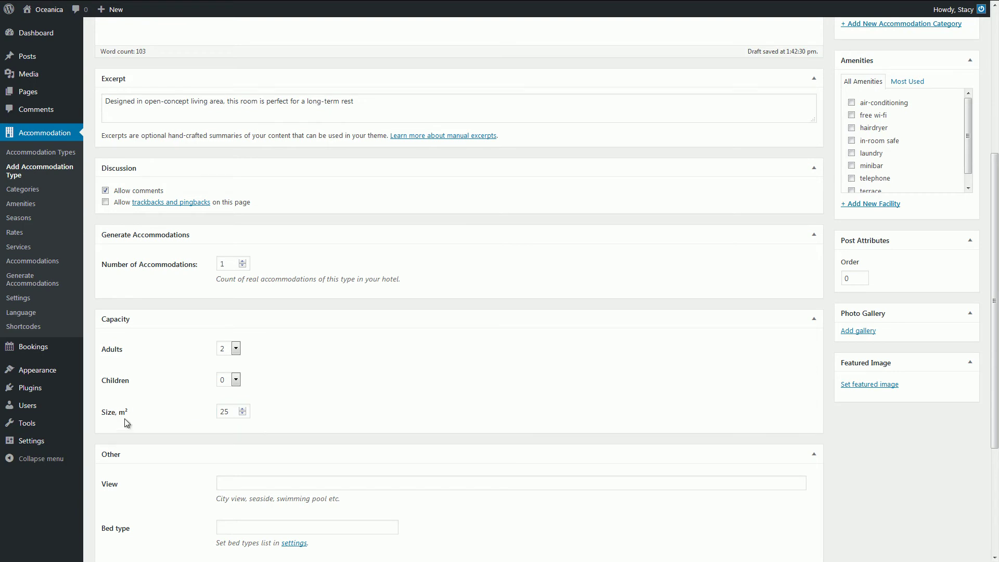
scroll(125, 422, "down", 3)
scroll(126, 423, "down", 2)
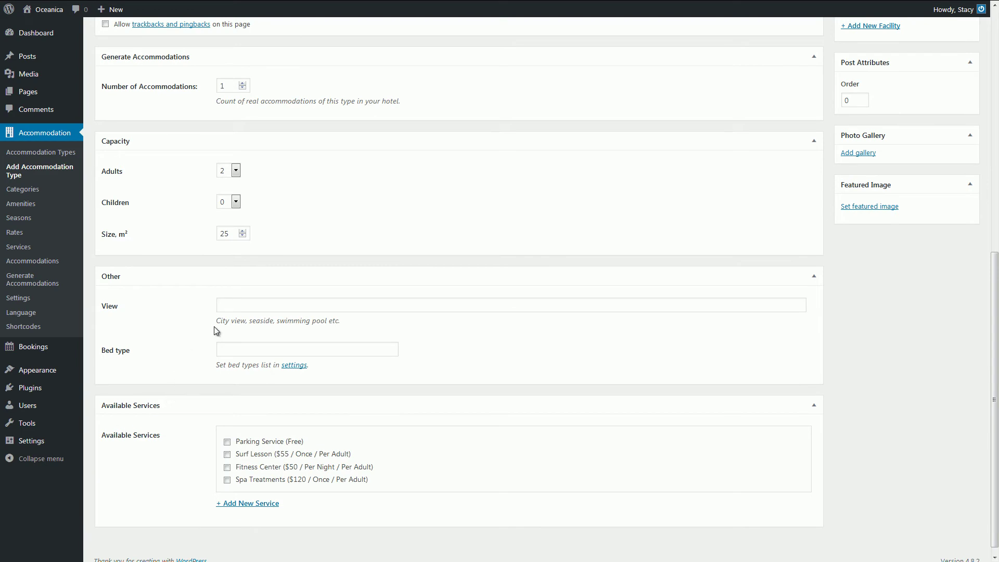
Set the view to 'ocean' and the bed type to 'twin beds' from the suggestions
left_click(226, 308)
type("ocean")
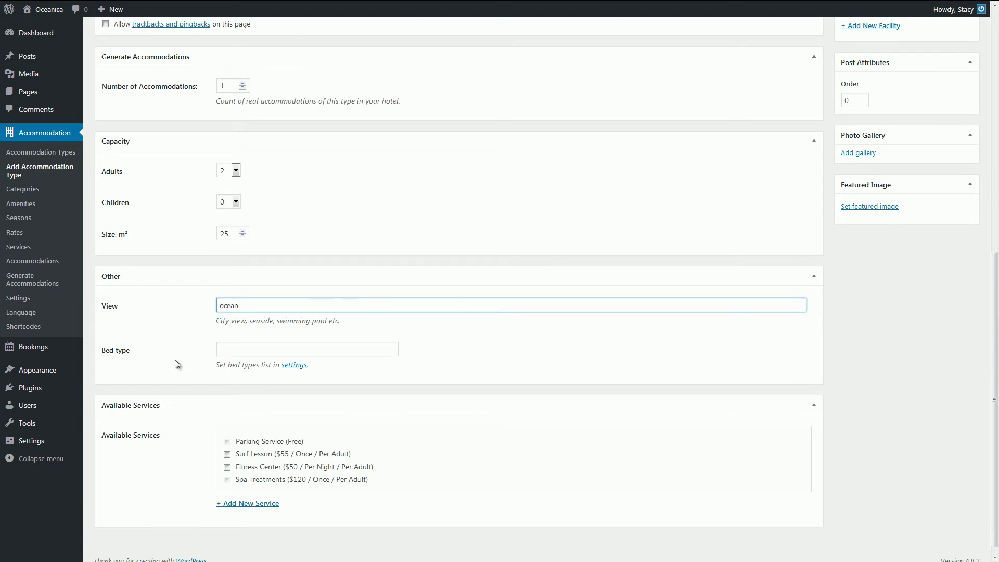
left_click(239, 351)
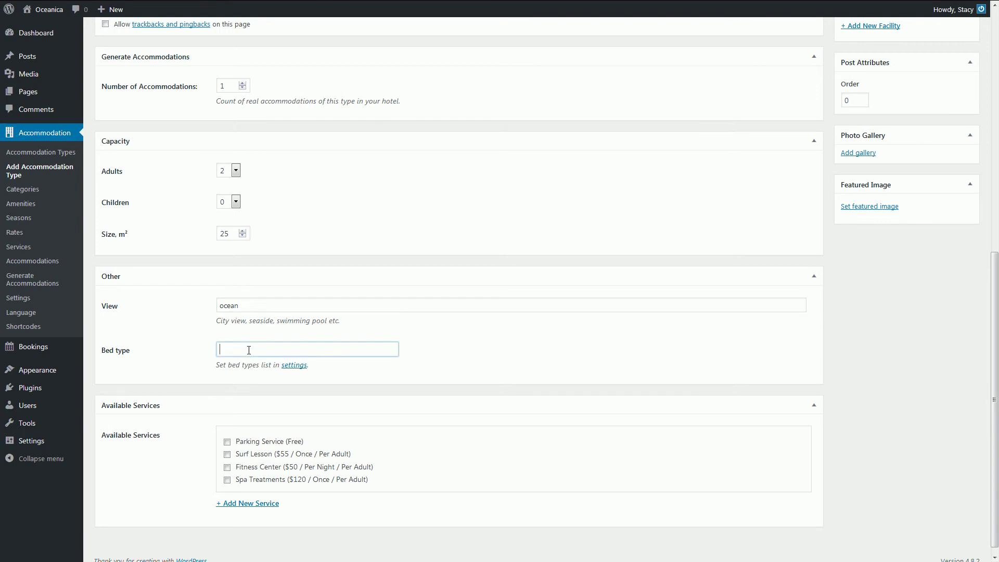
left_click(239, 350)
left_click(251, 372)
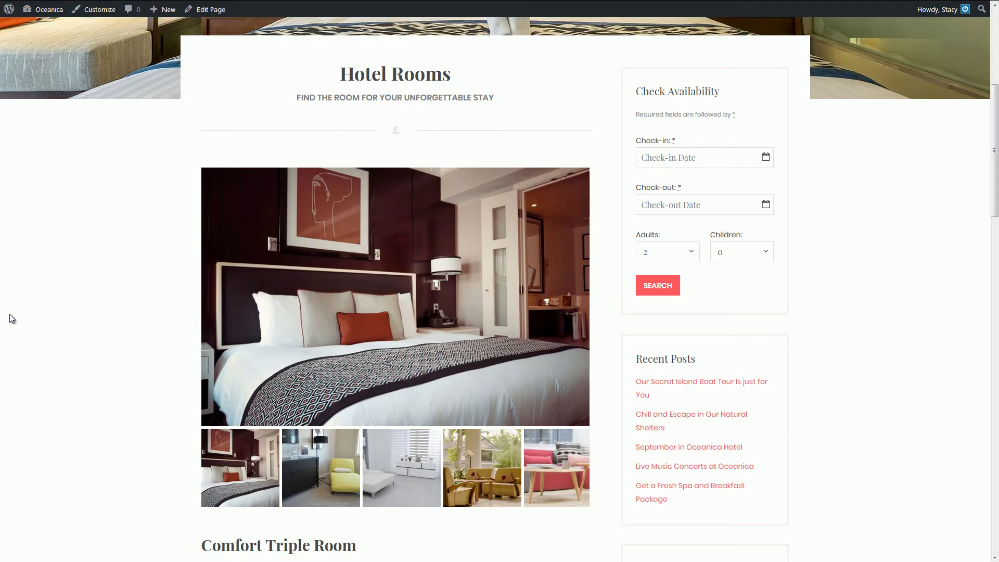
scroll(10, 315, "down", 3)
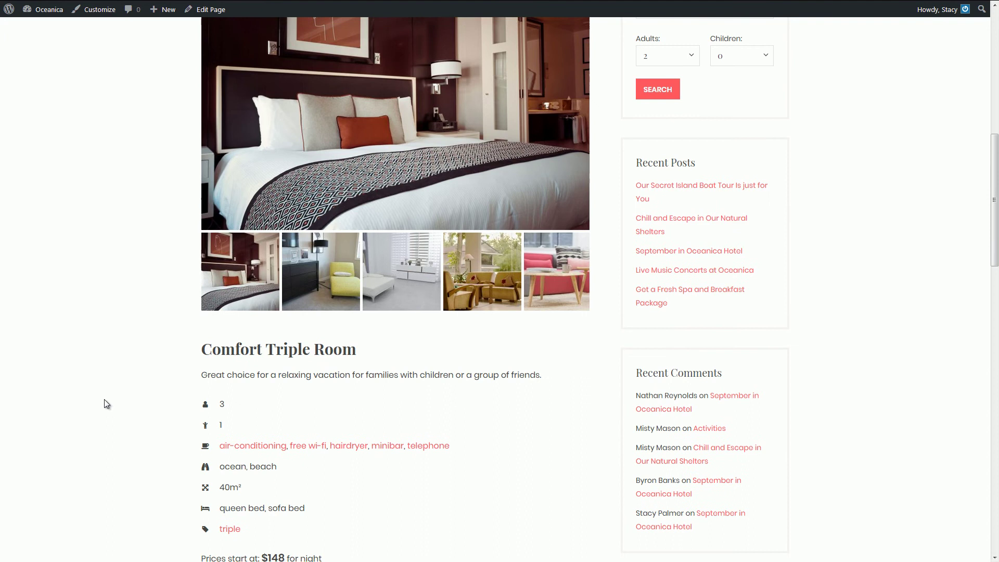
scroll(106, 404, "down", 2)
scroll(118, 414, "down", 1)
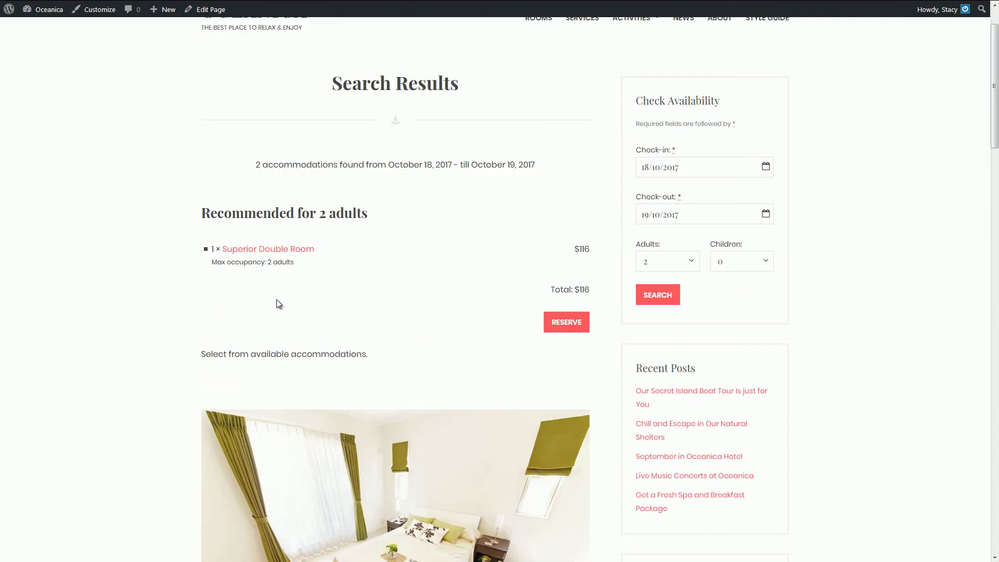
scroll(277, 304, "down", 1)
scroll(276, 304, "down", 3)
scroll(277, 304, "down", 2)
scroll(283, 328, "down", 2)
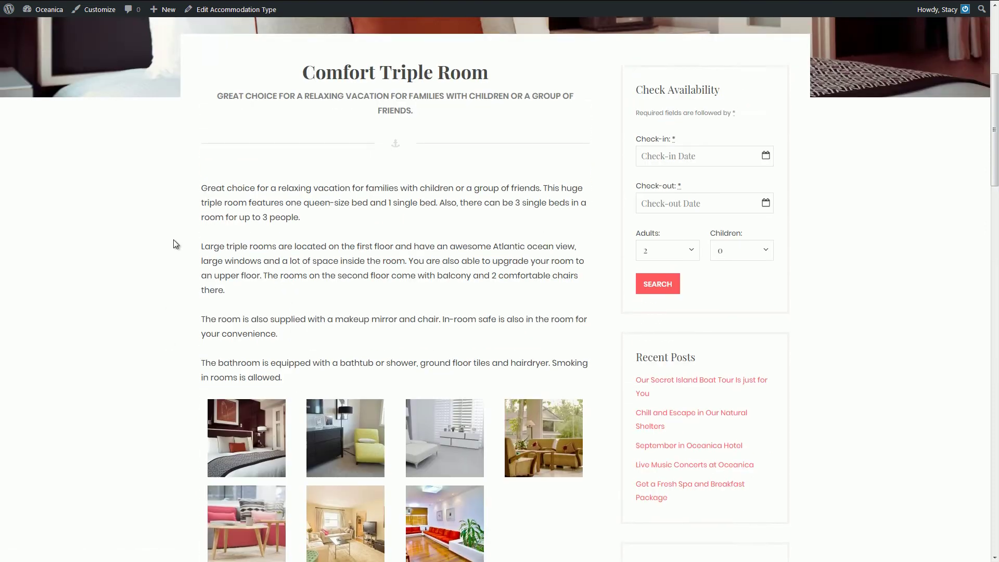
scroll(174, 244, "down", 3)
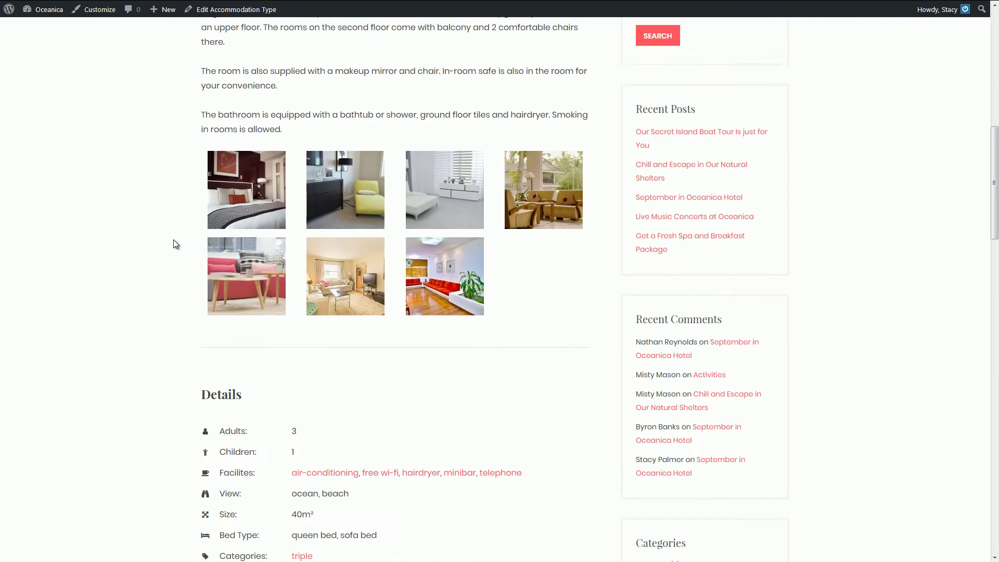
scroll(174, 244, "down", 1)
scroll(173, 244, "down", 3)
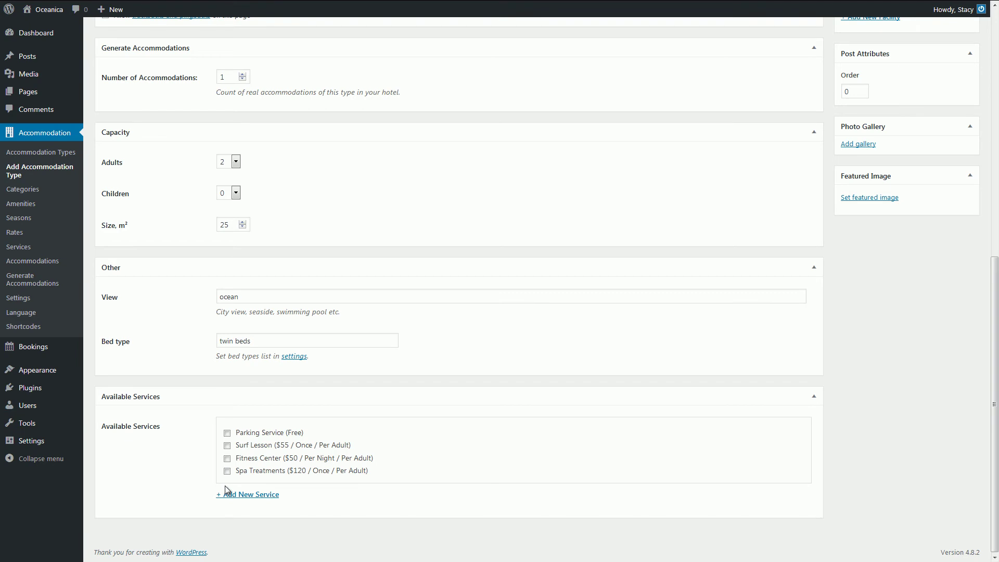
Tick Spa Treatments, Fitness Center and Parking Service as available services
left_click(227, 471)
left_click(227, 445)
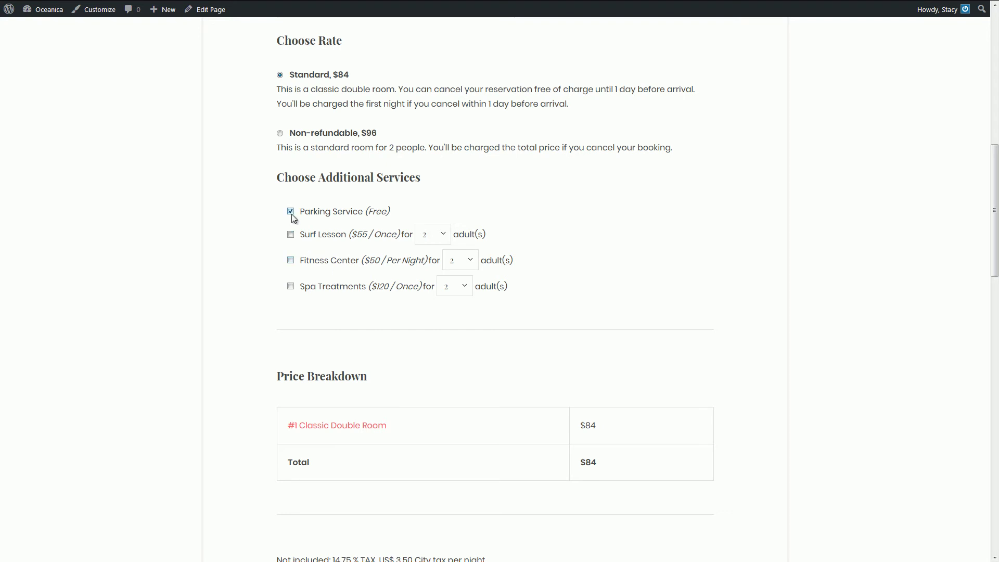
left_click(291, 235)
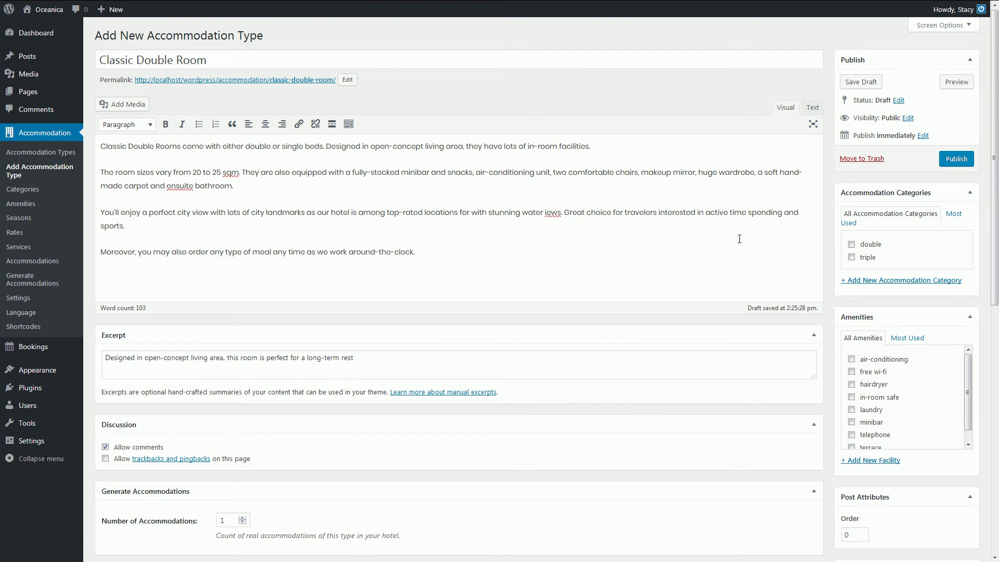
Tick the 'double' accommodation category and view the new-category form
left_click(851, 245)
left_click(867, 281)
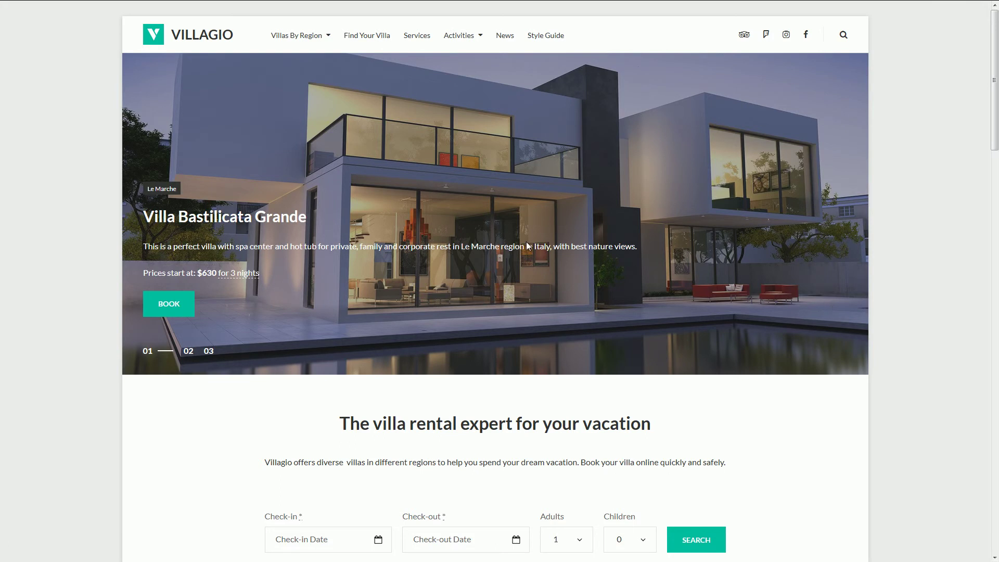
mouse_move(301, 35)
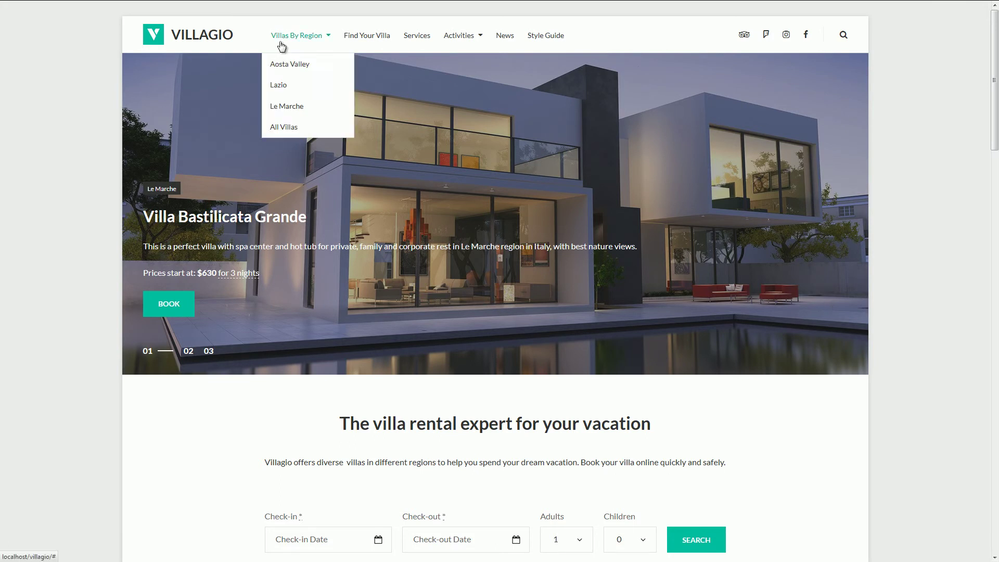
left_click(279, 85)
scroll(286, 96, "down", 3)
scroll(285, 95, "down", 5)
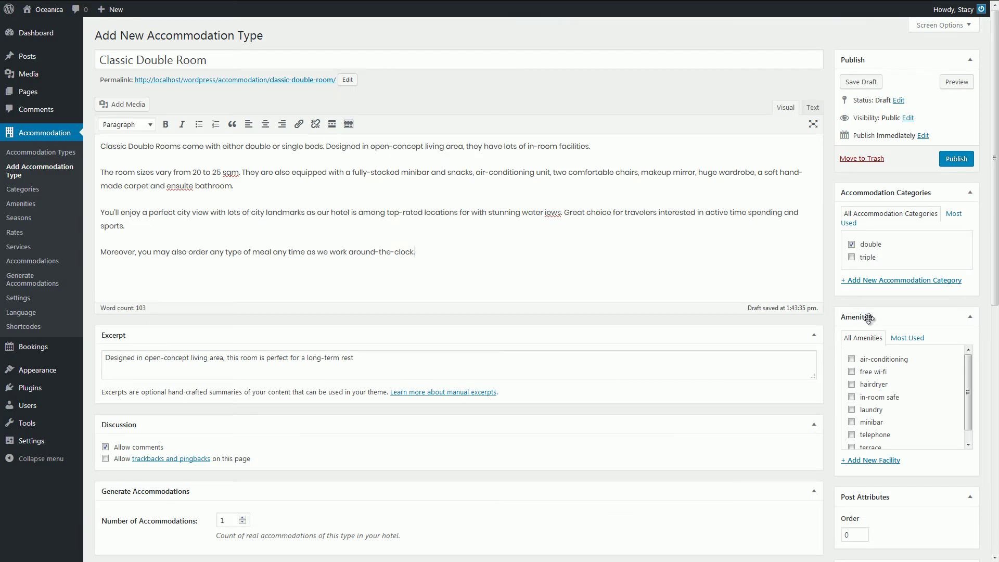
Tick air-conditioning, free wi-fi, hairdryer, in-room safe, minibar and telephone, then view the full amenities list
left_click(852, 360)
left_click(852, 384)
left_click(851, 423)
left_click(28, 207)
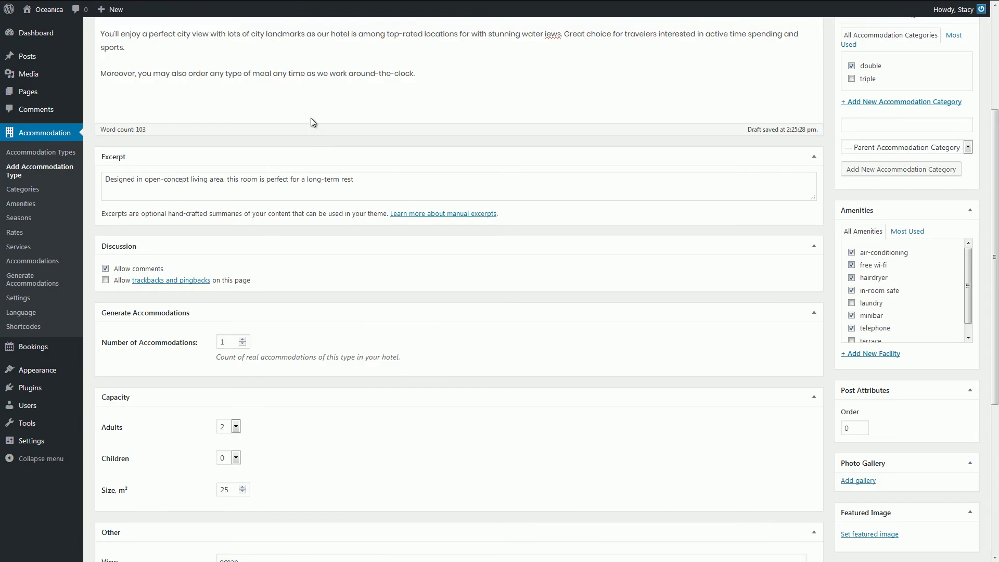
scroll(340, 148, "down", 3)
scroll(791, 325, "down", 1)
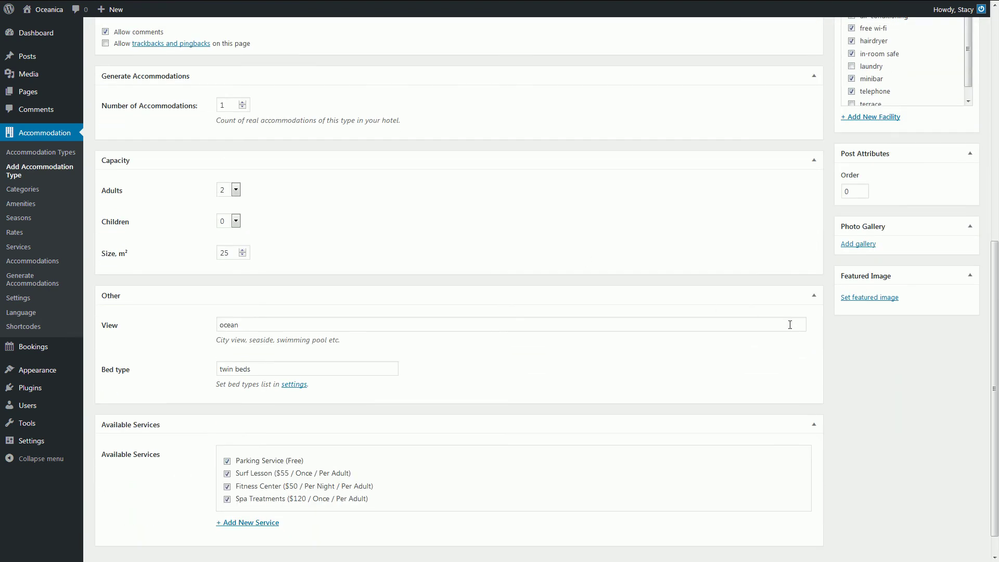
Set the patterned-headboard bedroom photo from the Media Library as the featured image
left_click(871, 299)
left_click(471, 311)
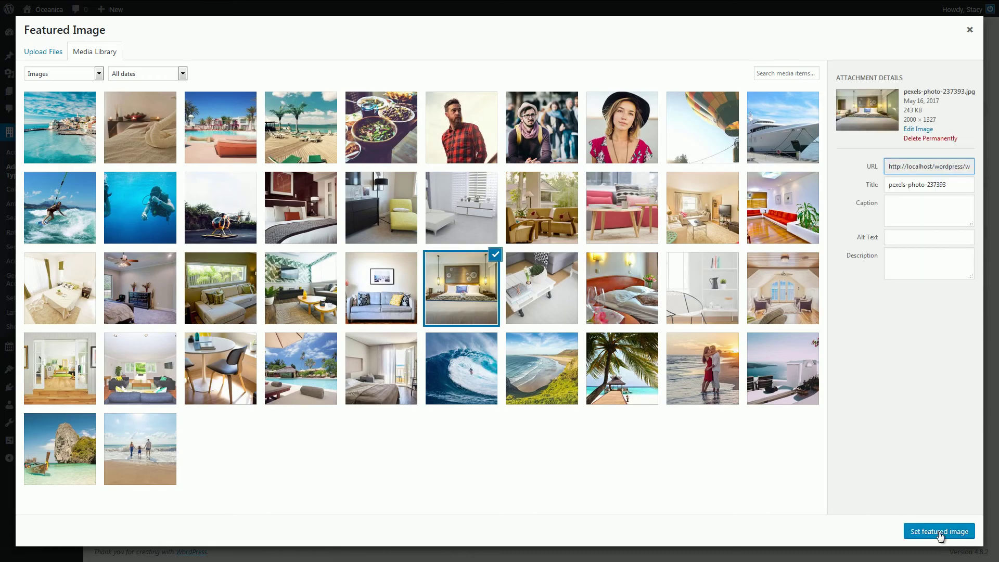
left_click(936, 529)
scroll(440, 115, "down", 3)
scroll(440, 117, "down", 3)
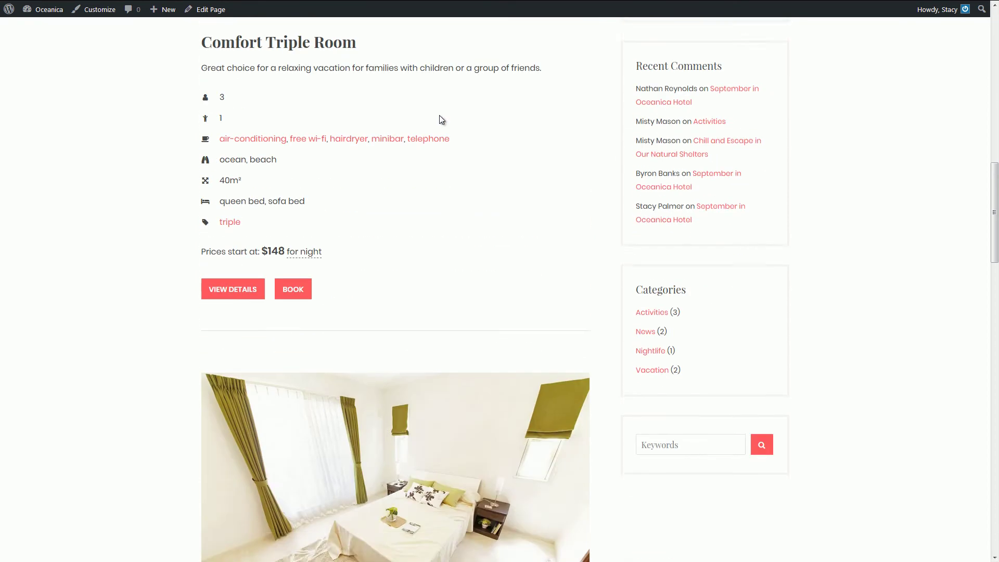
scroll(440, 117, "down", 4)
scroll(440, 118, "down", 4)
scroll(440, 121, "down", 4)
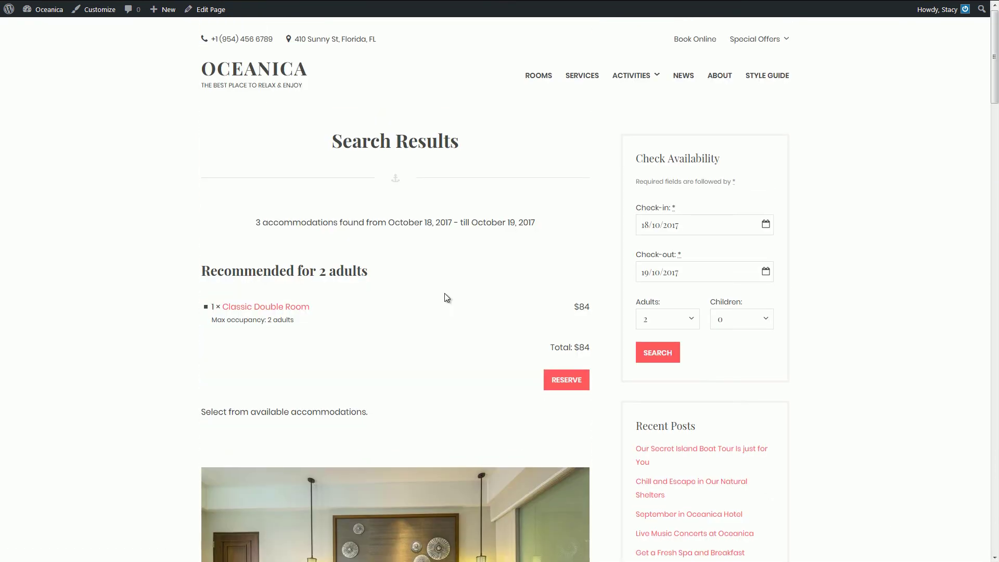
scroll(444, 298, "down", 4)
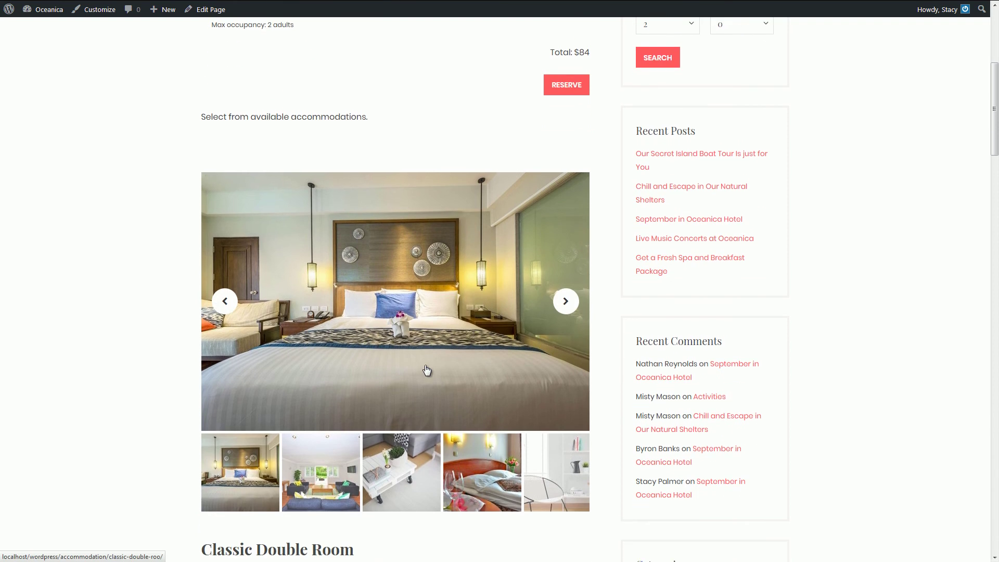
left_click(427, 370)
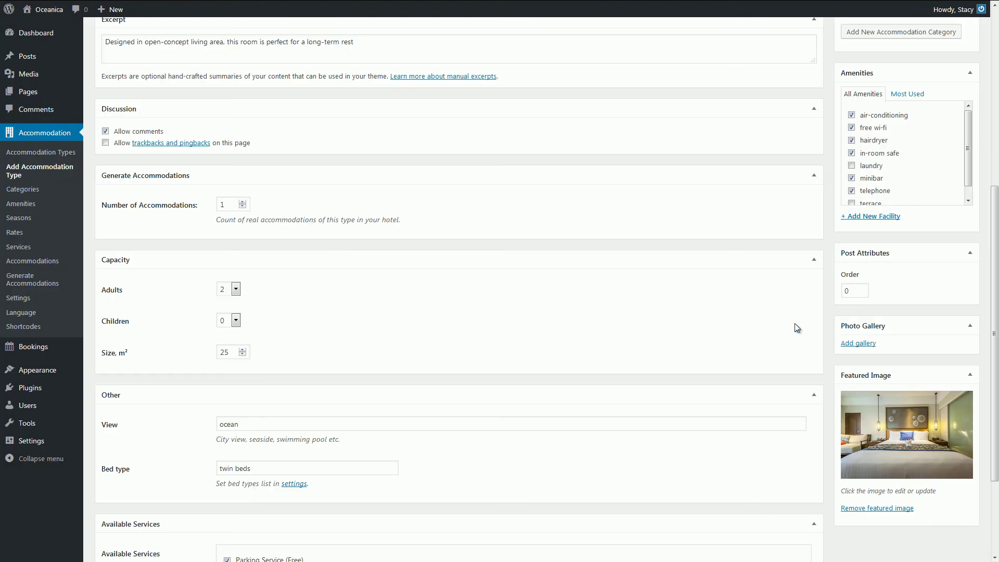
Build the photo gallery by selecting the bed photo and further room photos
left_click(857, 345)
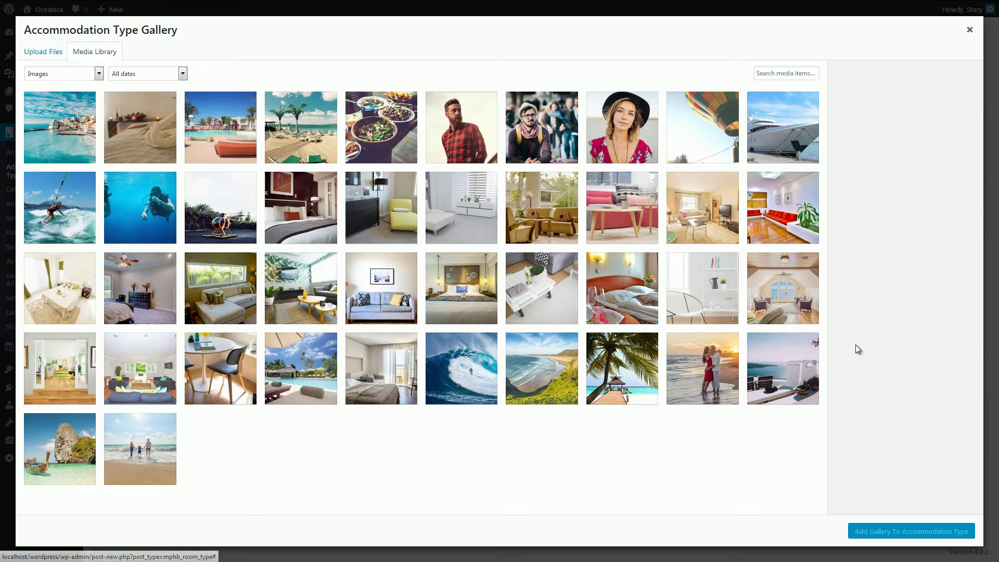
left_click(453, 299)
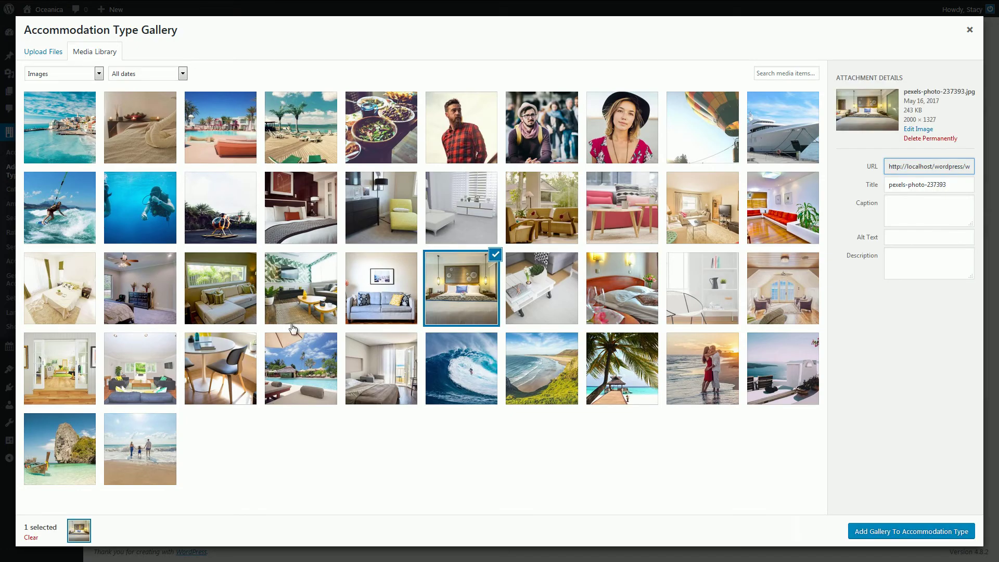
left_click(151, 382, "shift")
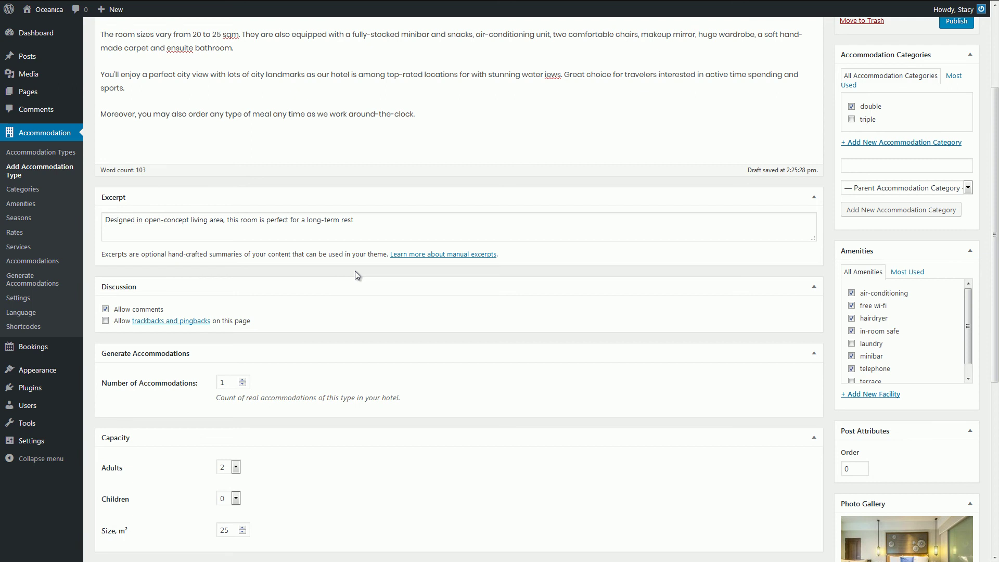
scroll(356, 271, "down", 2)
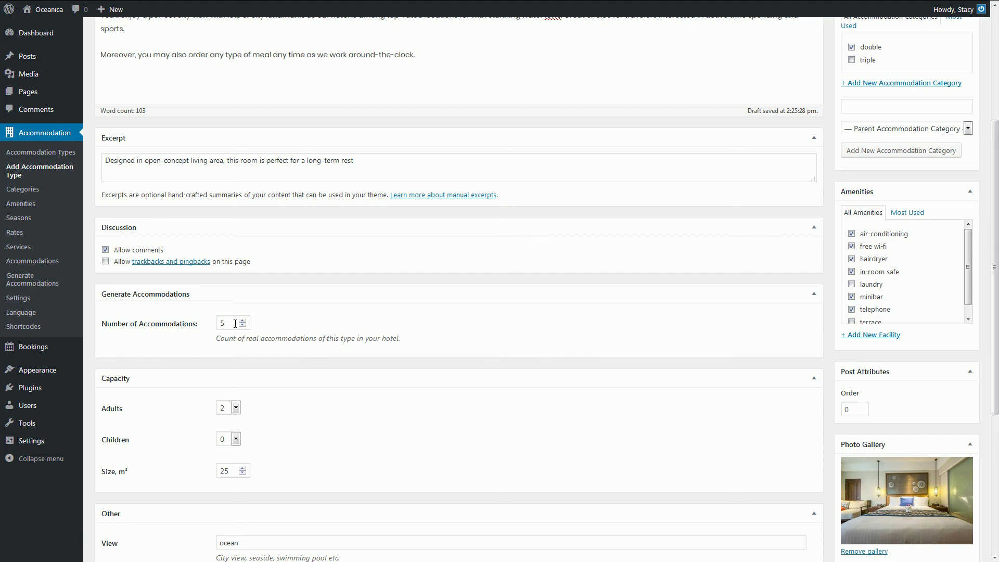
scroll(235, 324, "up", 4)
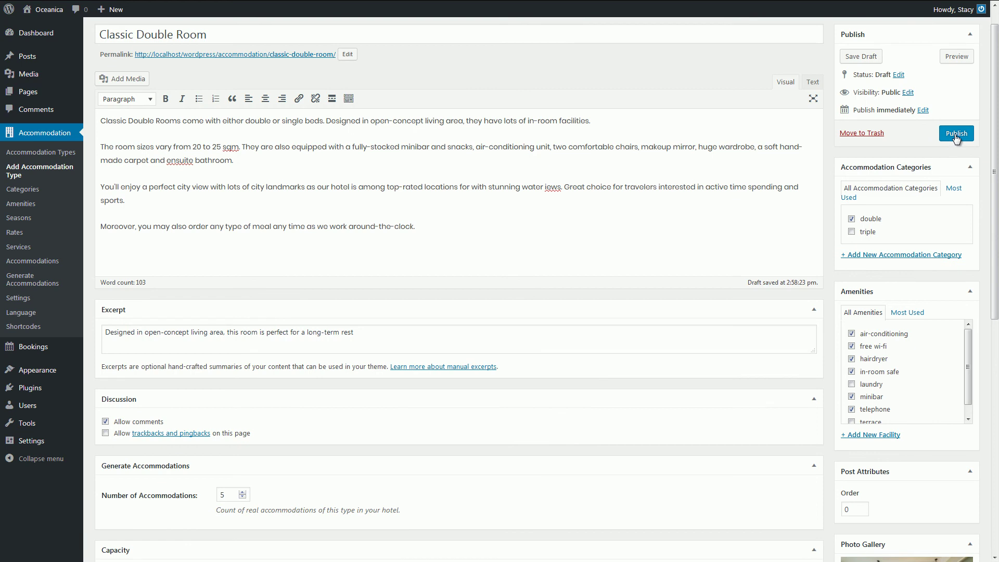
Publish the room type and go to the Accommodation Types list
left_click(956, 133)
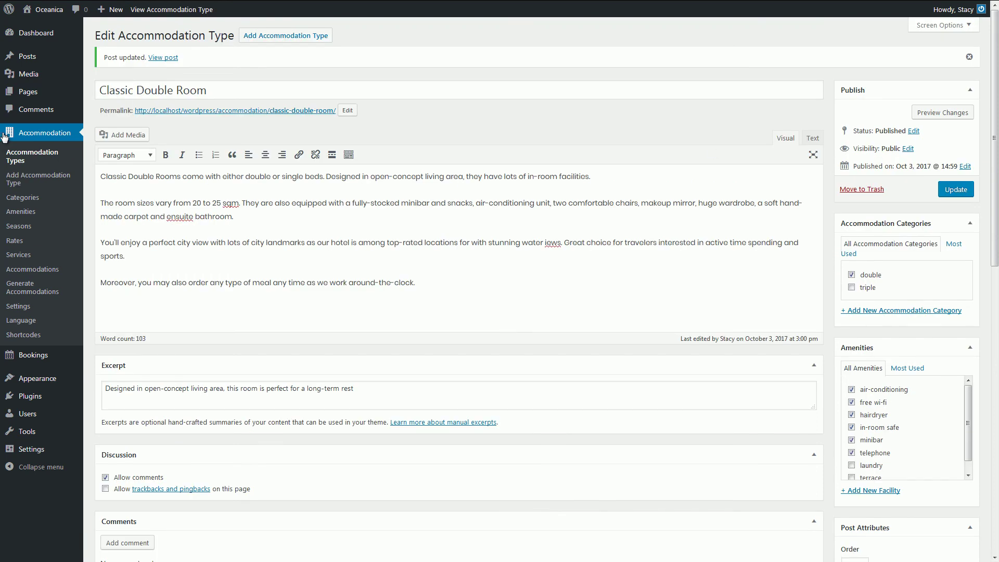
left_click(17, 164)
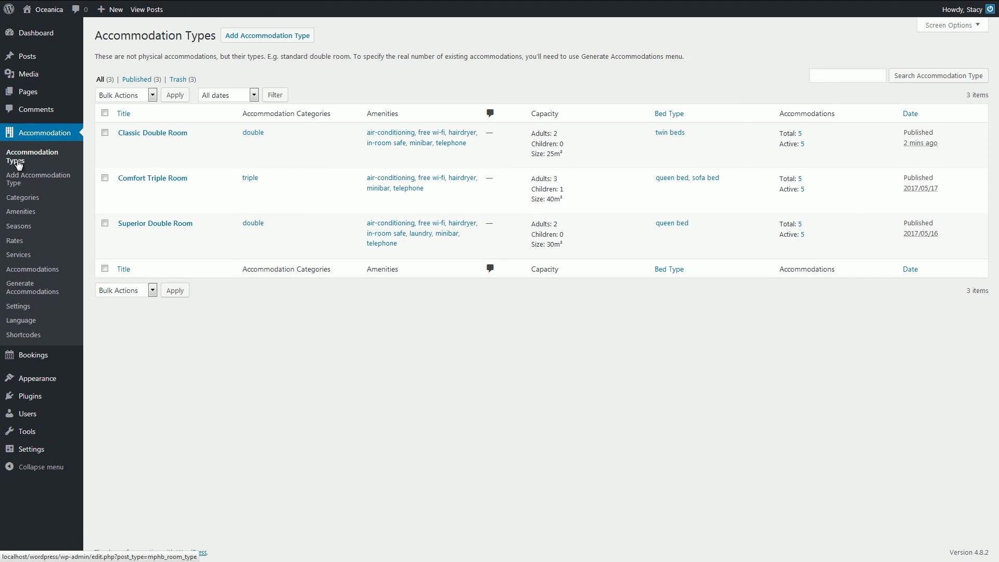
mouse_move(111, 236)
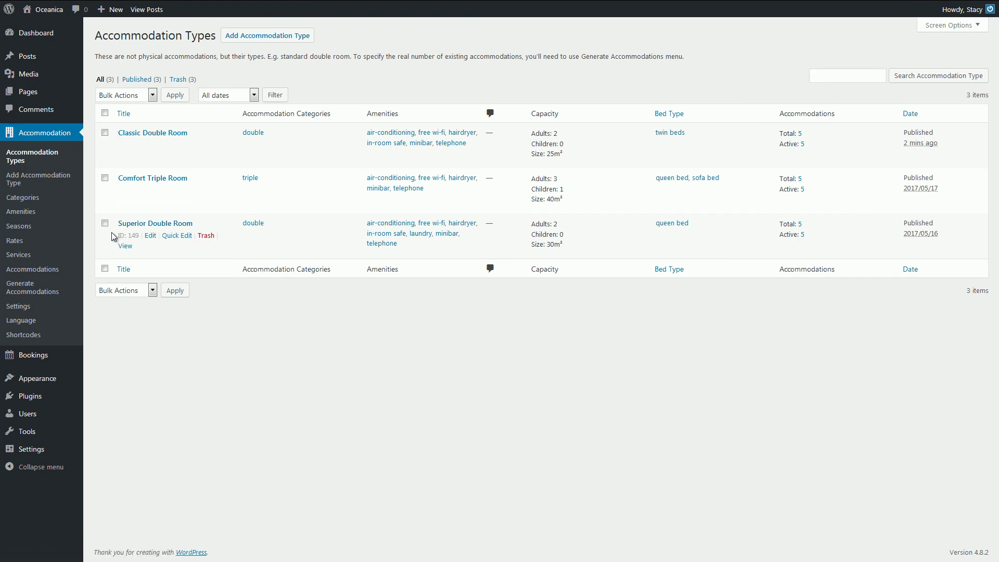
Show the Accommodations list, now with Classic Double Room 1–5 among fifteen published units
left_click(38, 276)
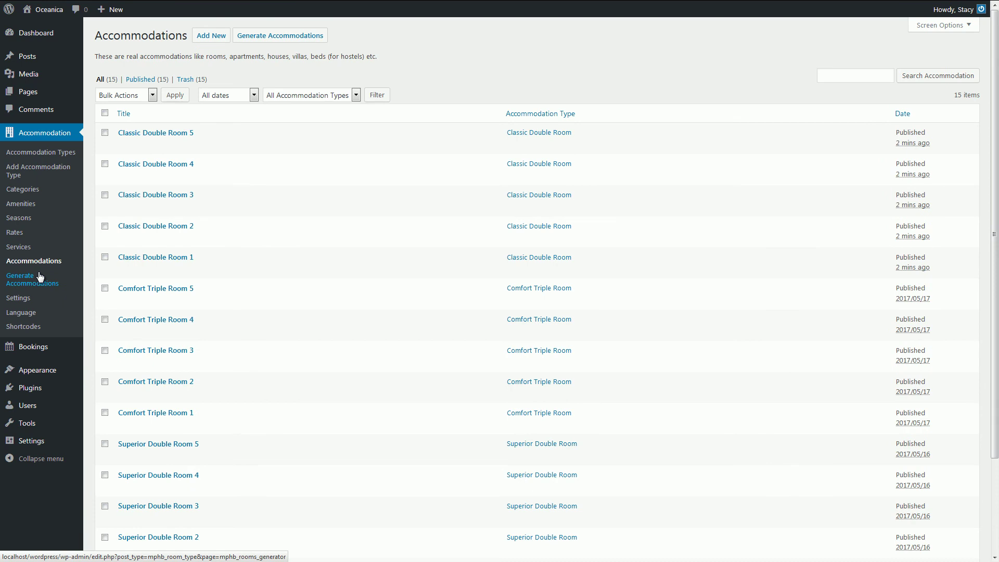